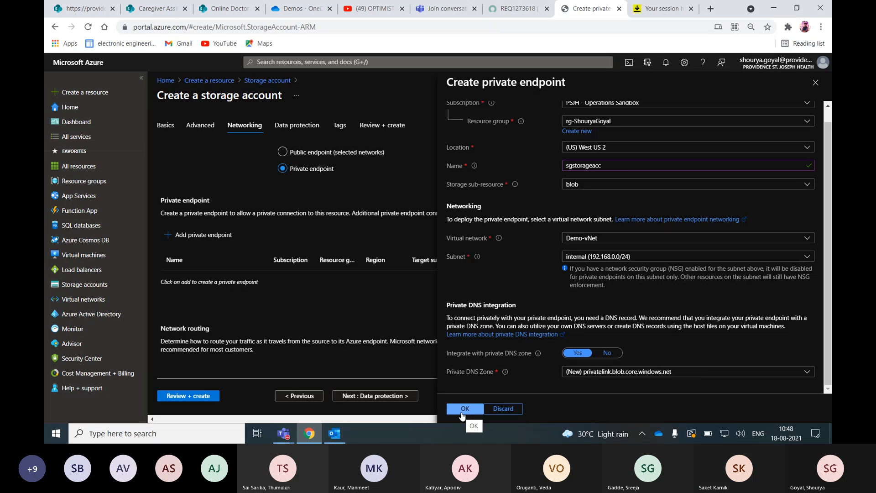
- Review the sgstorageacc private endpoint settings and add the endpoint to the storage account
scroll(516, 314, "up", 1)
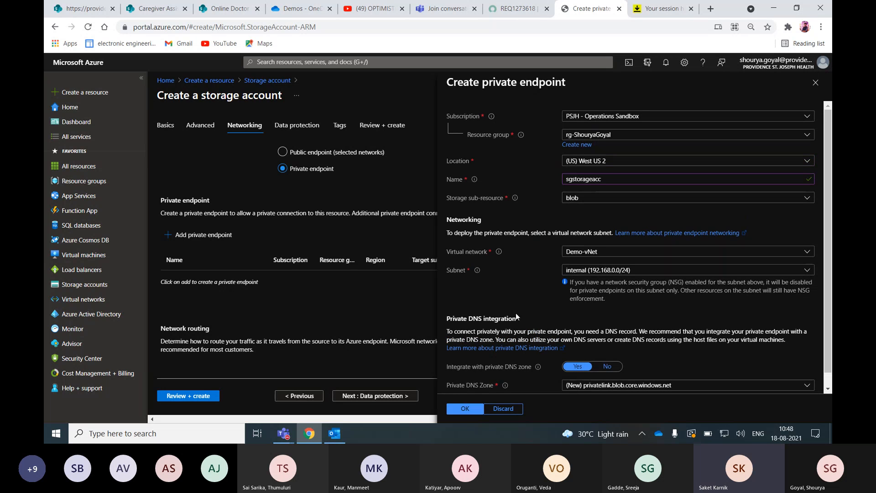
scroll(470, 413, "down", 1)
left_click(476, 411)
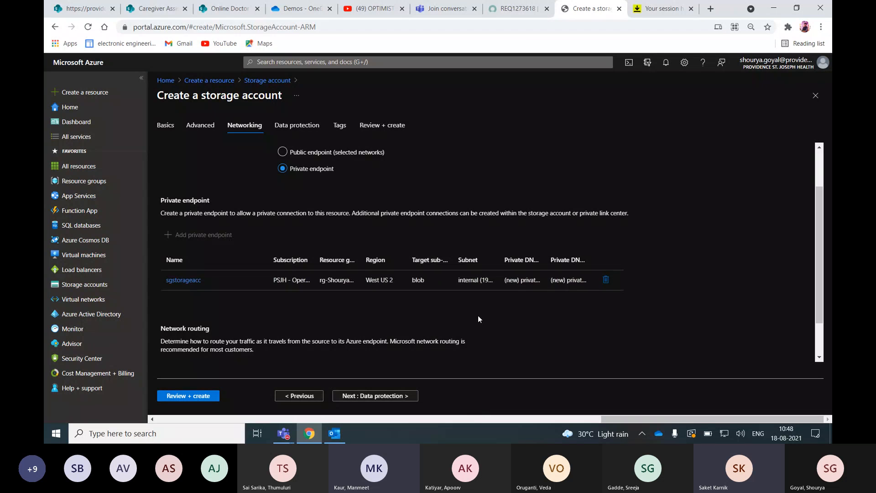
scroll(478, 319, "down", 2)
scroll(478, 319, "up", 1)
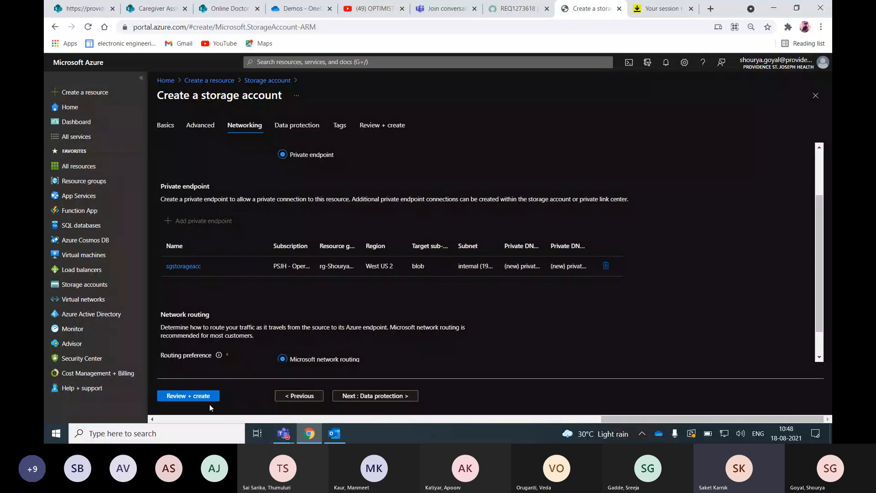
- Reopen the sgstorageacc private endpoint, check its subnet selection and confirm the settings
left_click(184, 266)
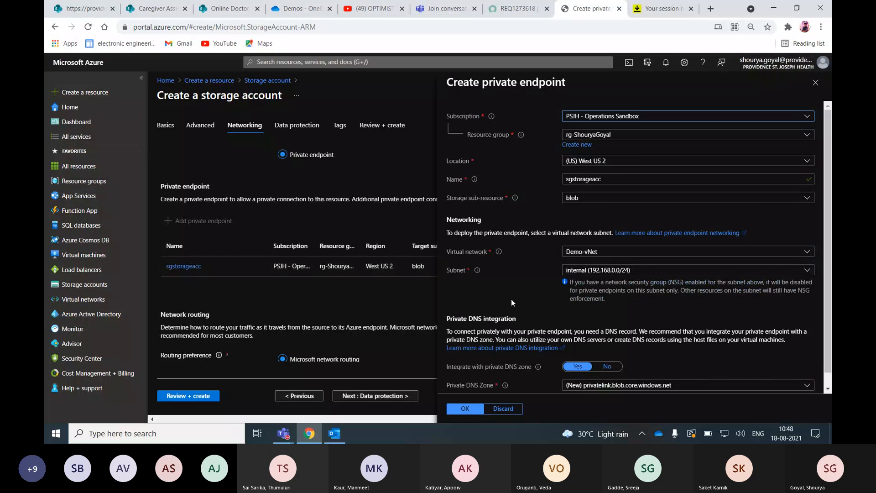
scroll(511, 300, "down", 1)
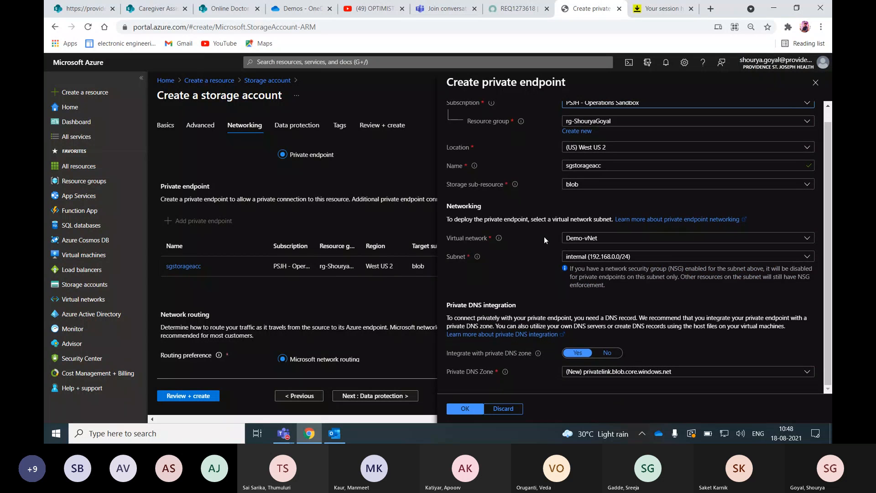
left_click(588, 258)
left_click(595, 302)
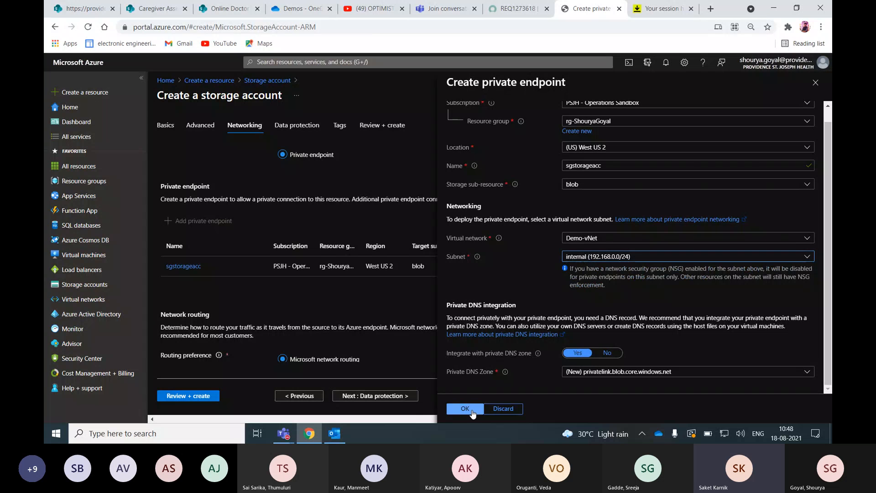
left_click(465, 408)
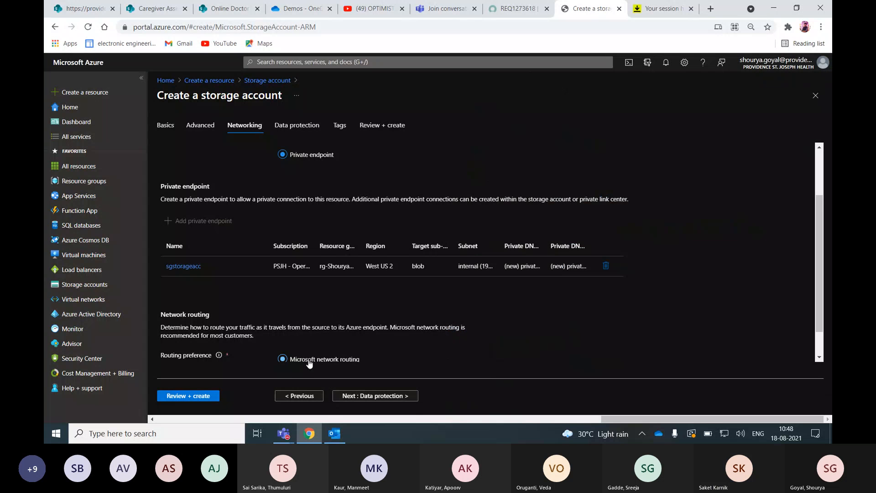
- Run the final validation of the storage account and open its error details
left_click(210, 396)
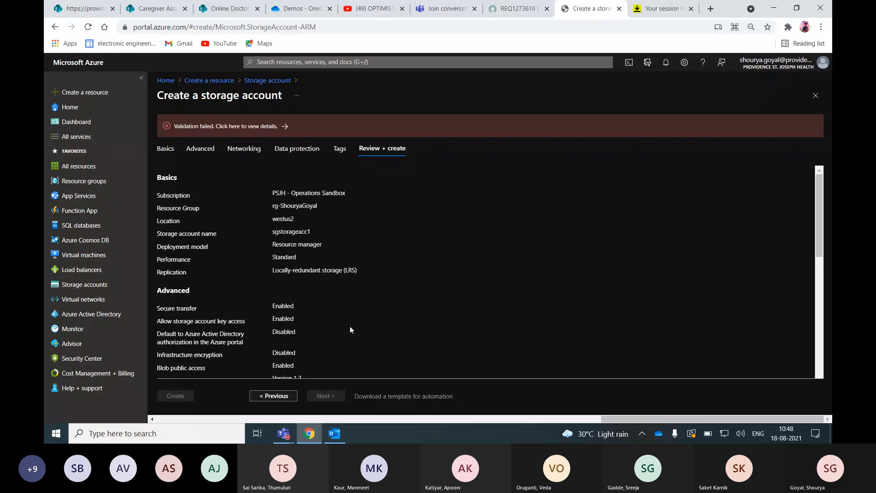
left_click(256, 127)
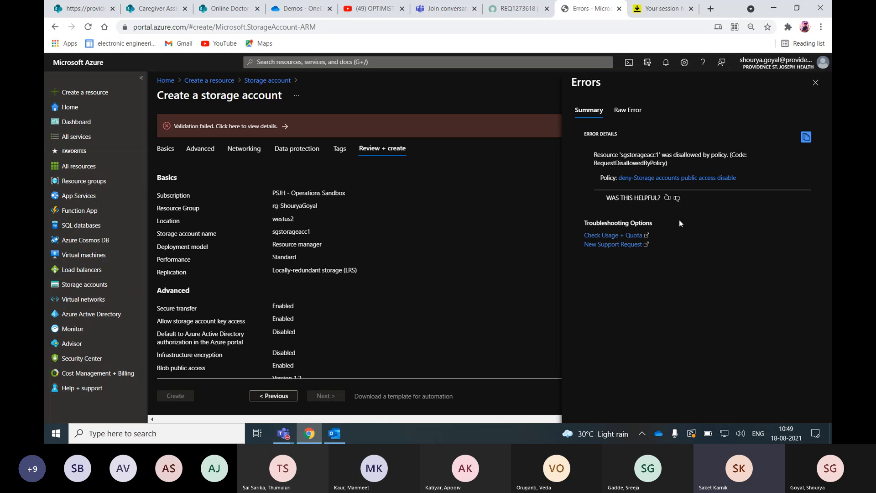
- Return to the Networking settings, check the private endpoint and network routing, and validate the storage account again
left_click(251, 147)
scroll(308, 254, "down", 1)
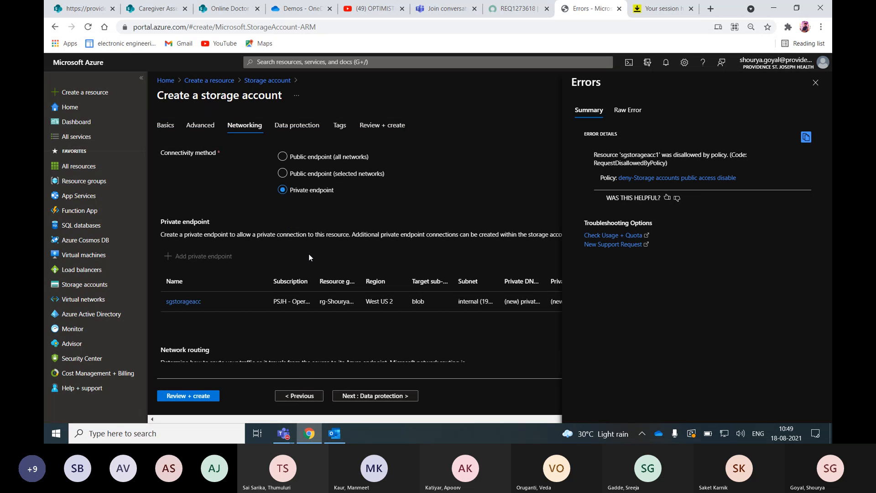
scroll(309, 257, "down", 2)
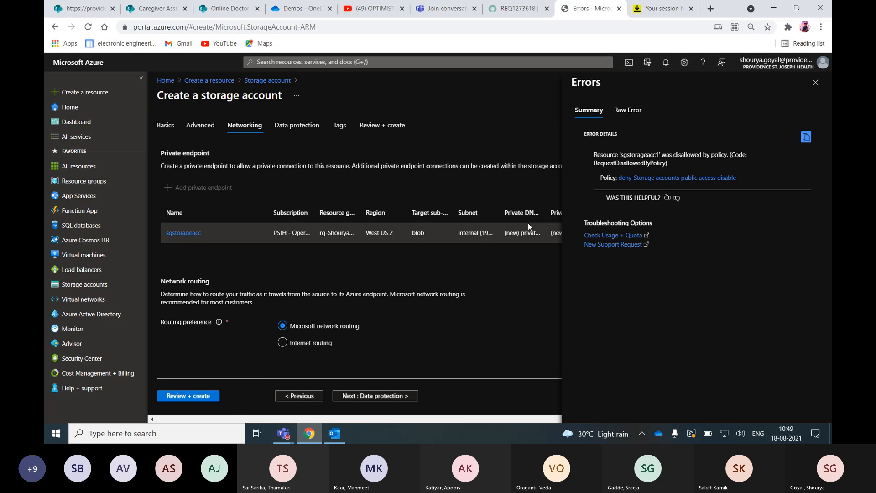
left_click(210, 396)
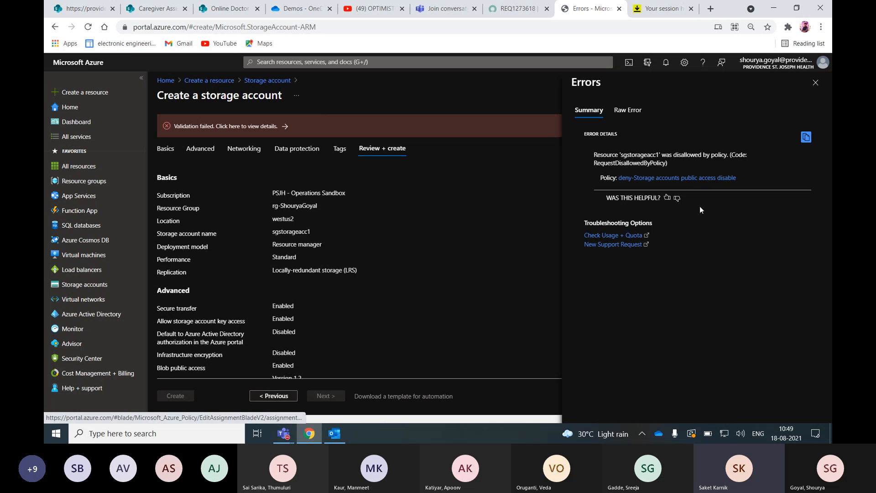
- Open the policy "deny-Storage accounts public access disable" from the error details, and close its page
left_click(712, 179)
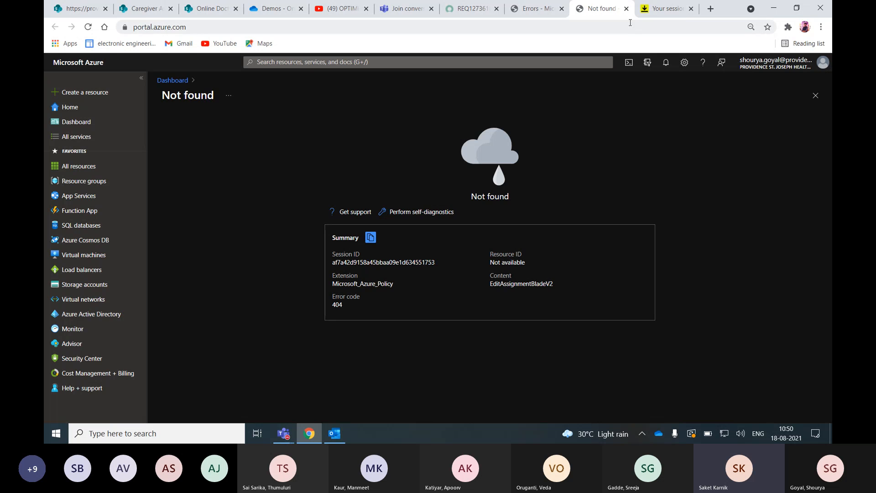
left_click(626, 9)
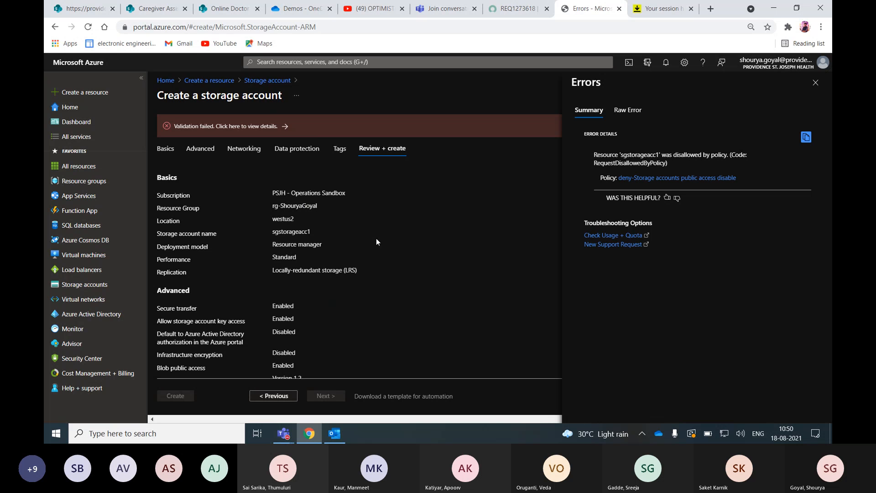
- Dismiss the error details, recheck the Networking settings and the sgstorageacc private endpoint, and rerun the validation
left_click(242, 150)
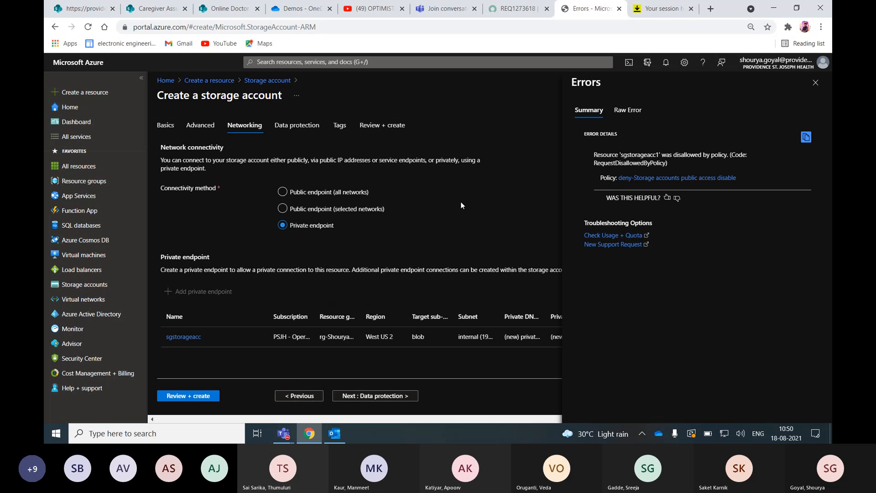
left_click(816, 82)
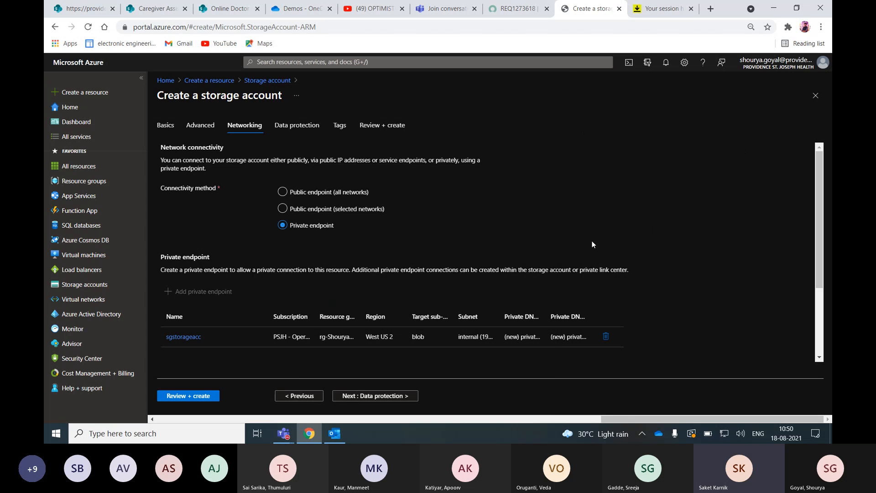
scroll(591, 247, "down", 1)
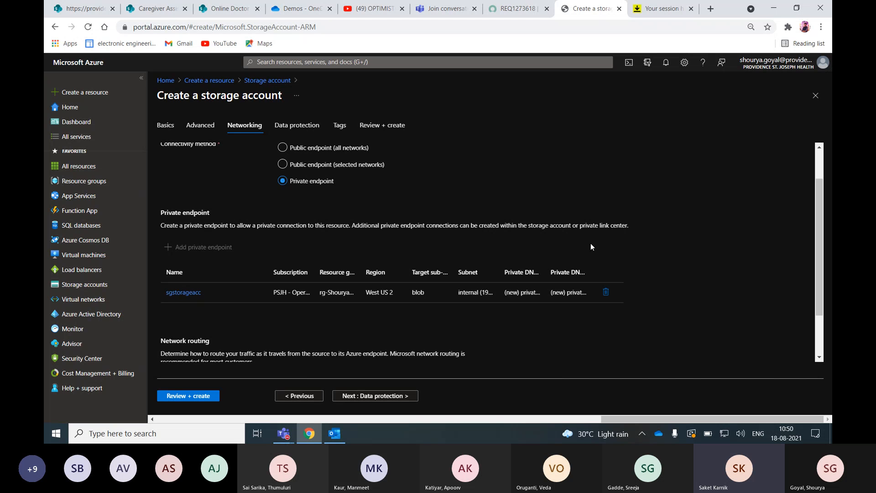
scroll(591, 247, "down", 1)
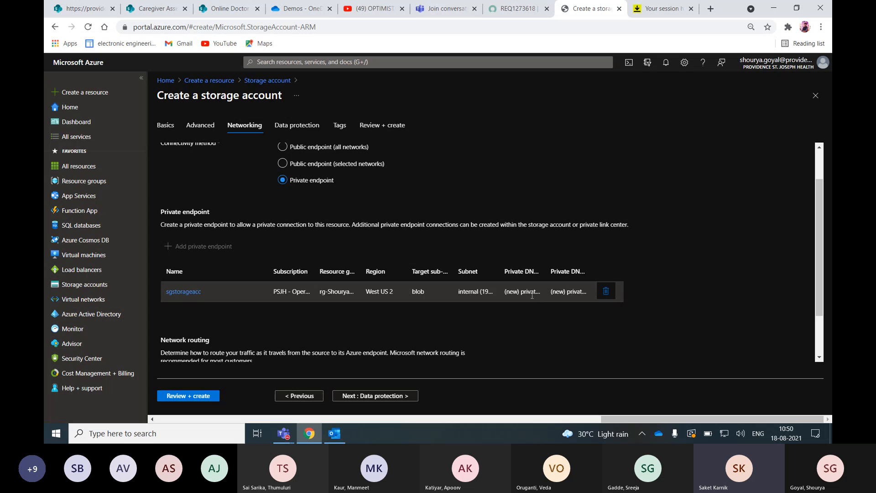
left_click(188, 294)
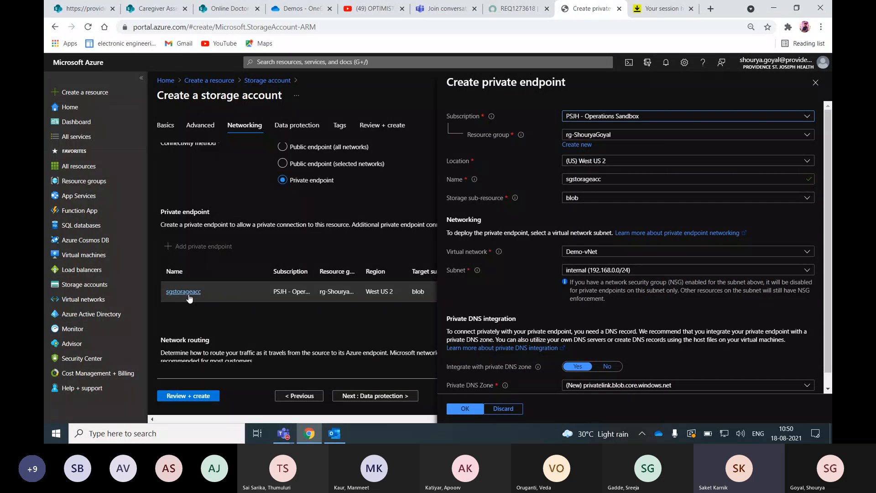
scroll(684, 114, "down", 1)
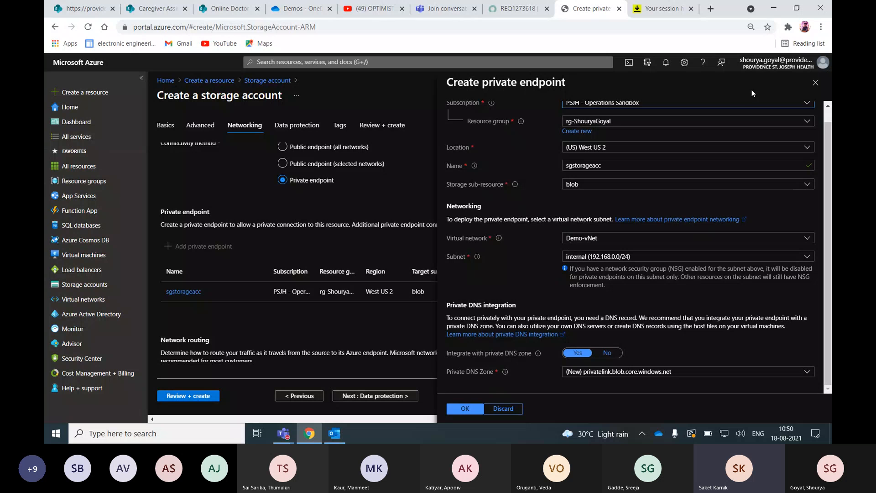
left_click(816, 82)
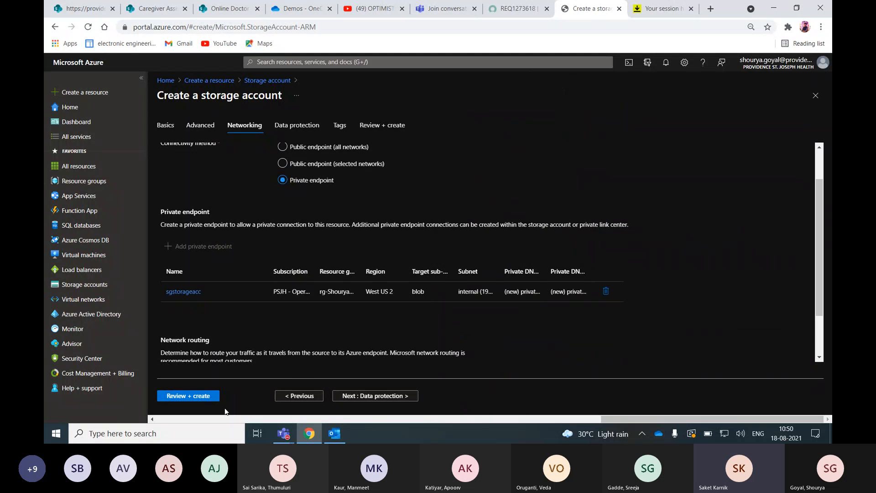
left_click(208, 397)
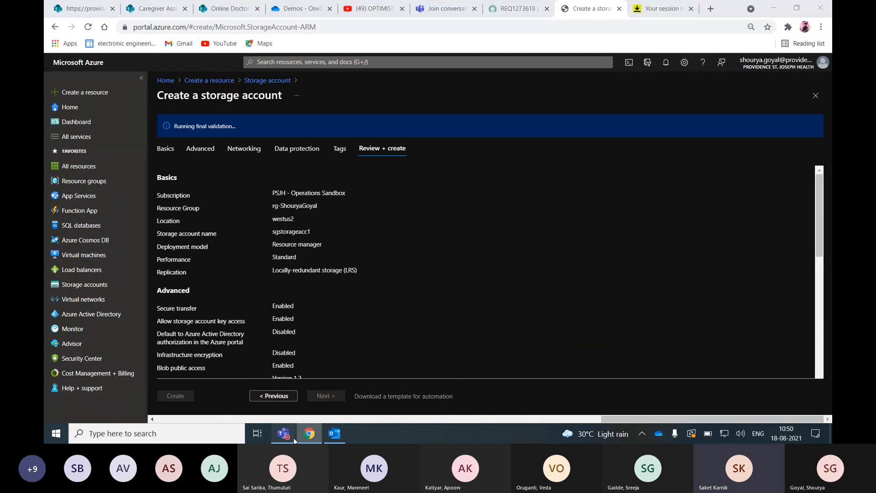
- Switch to the Microsoft Teams meeting window and stop sharing the screen
mouse_move(294, 437)
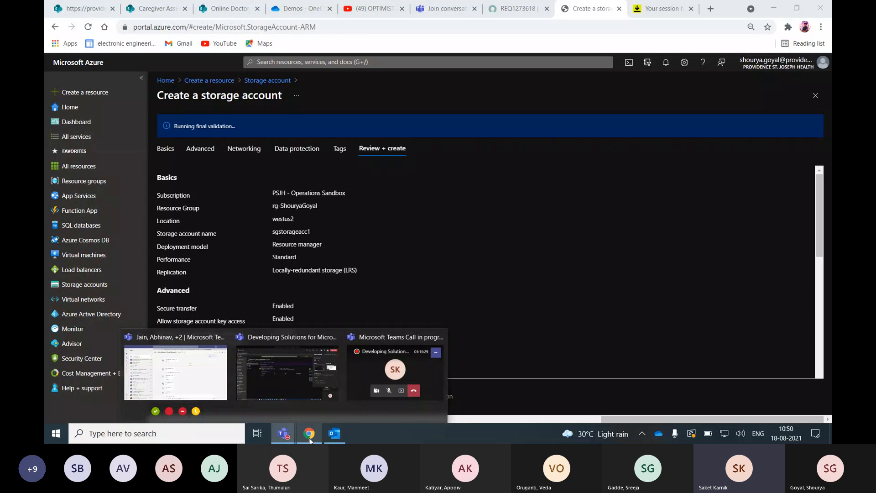
mouse_move(310, 354)
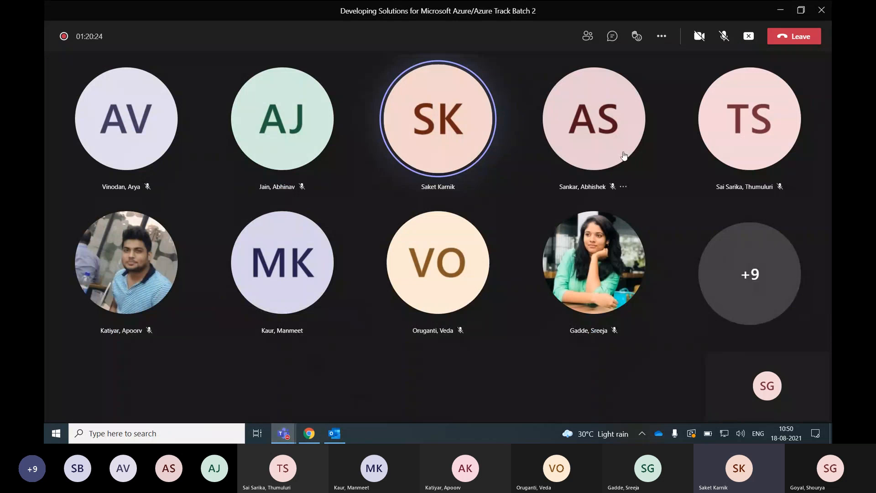
left_click(743, 40)
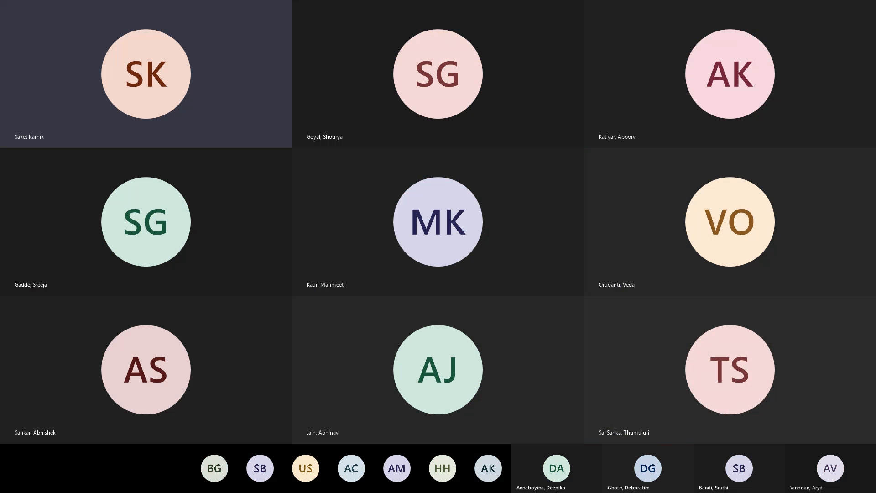
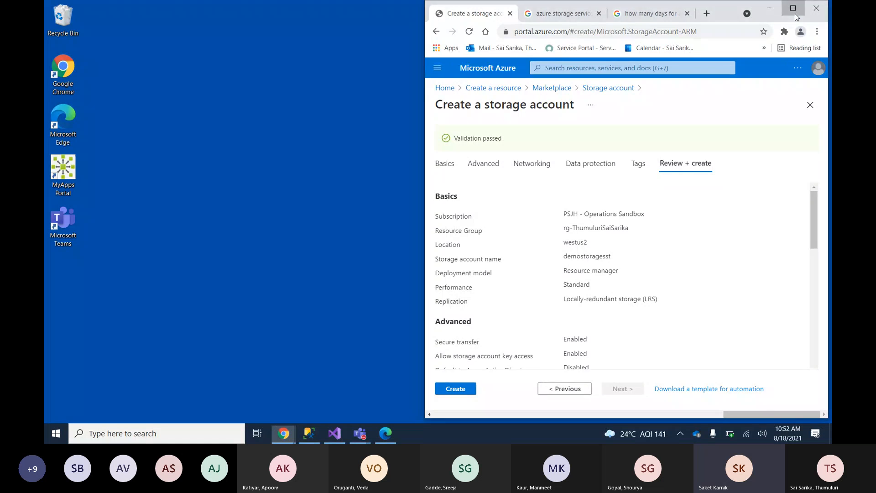
- Maximize the browser window showing the review page of the demostoragesst storage account
left_click(792, 6)
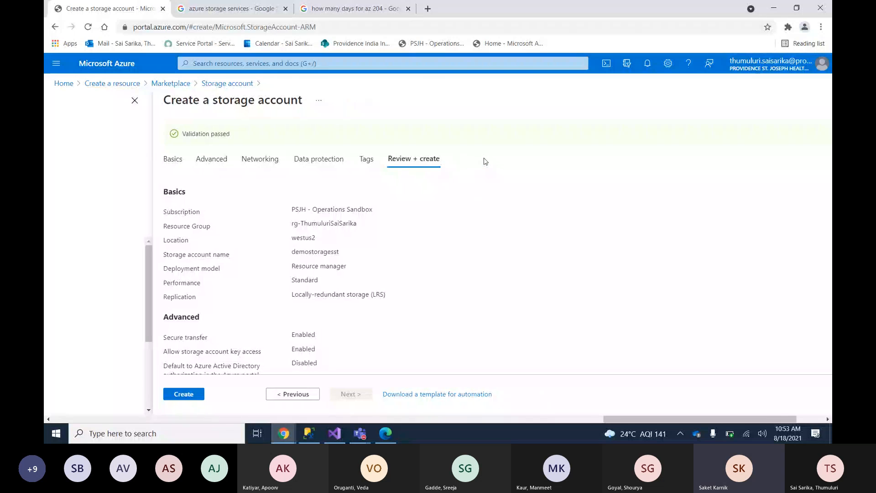
left_click(150, 159)
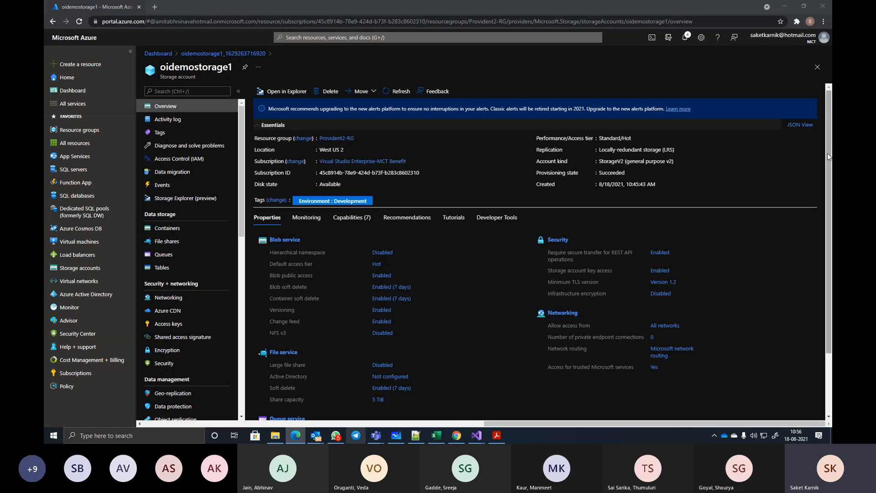
- Open the file service of oidemostorage1 and start a new file share named demofileshare
left_click_drag(828, 152, 828, 229)
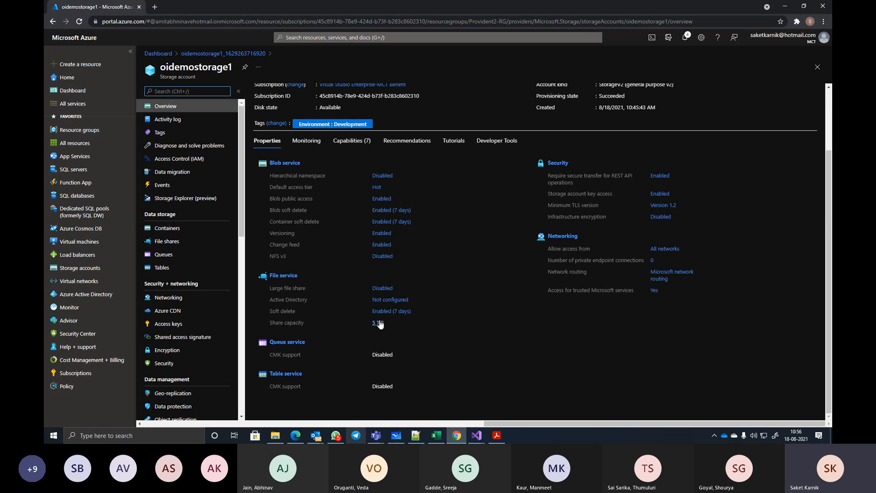
left_click(287, 276)
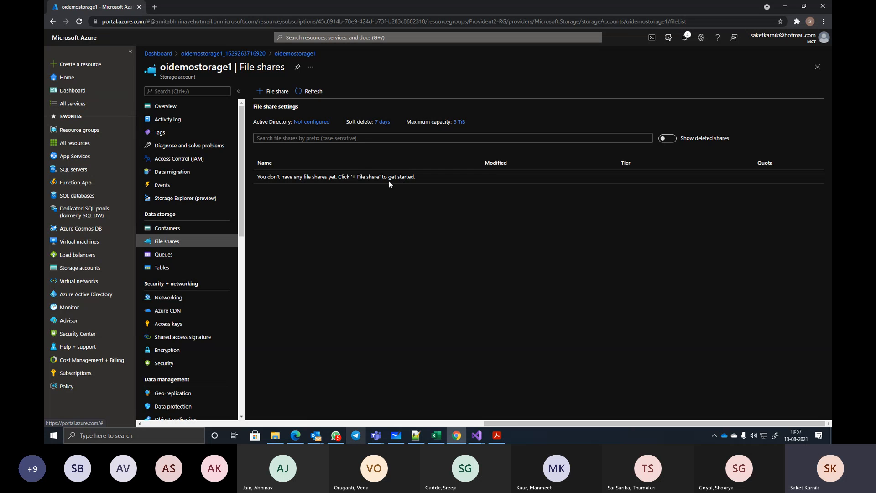
left_click(268, 92)
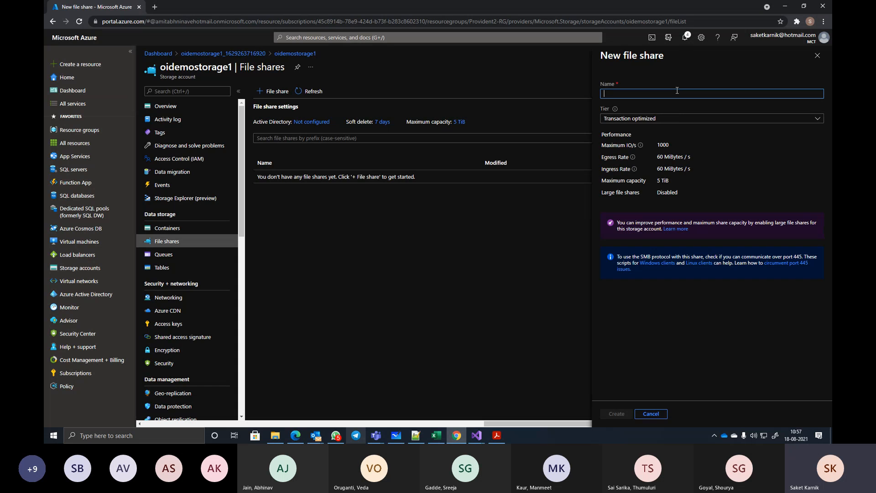
type("demofi")
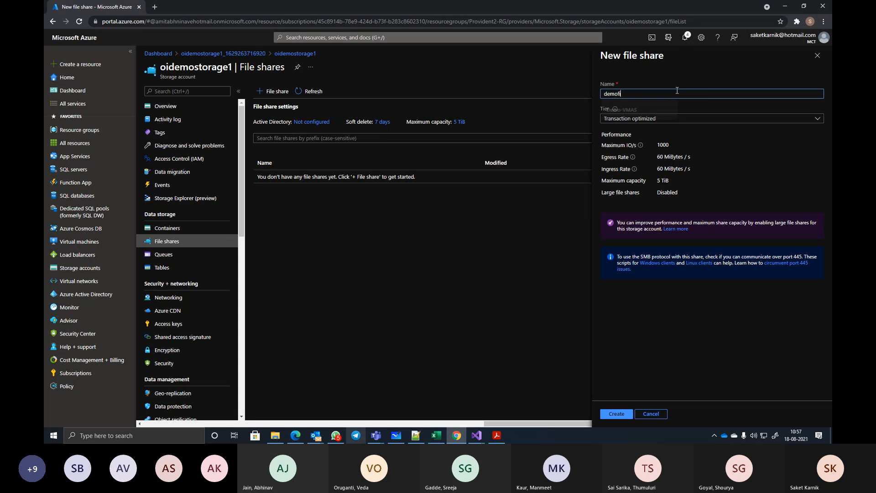
type("leshare")
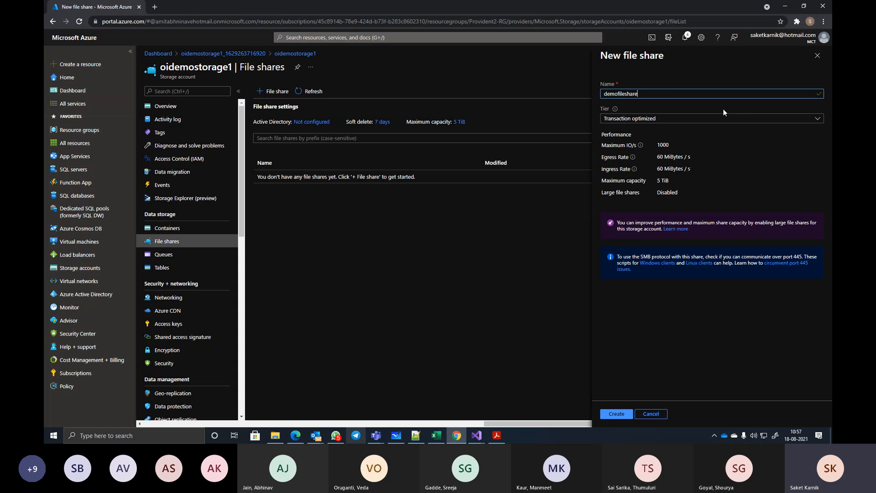
- Keep the Transaction optimized tier, review the share's performance limits, and create the file share
left_click(817, 120)
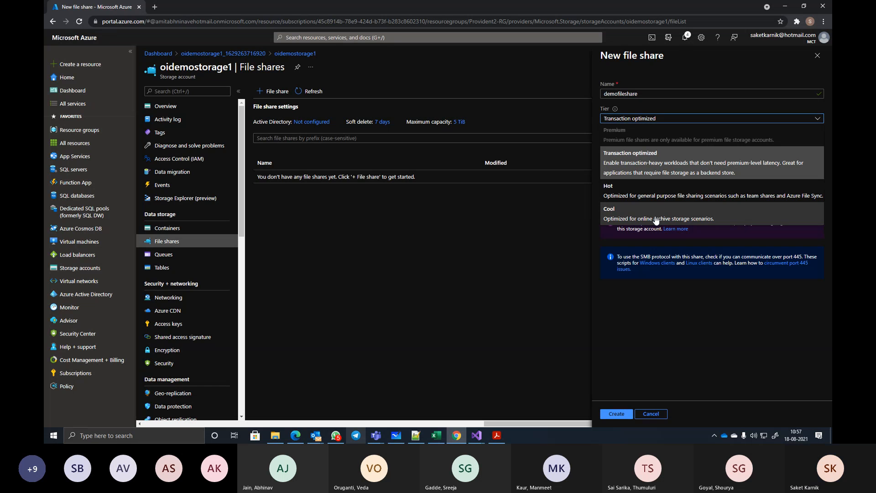
left_click(640, 164)
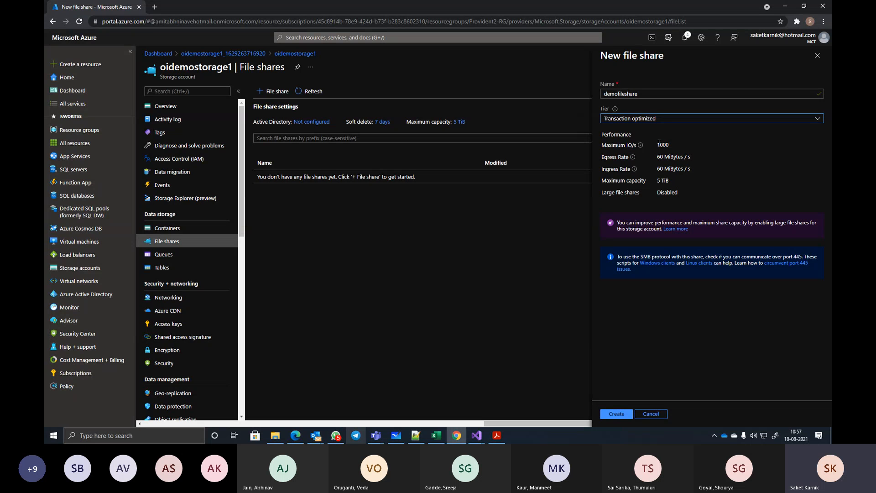
left_click_drag(656, 145, 685, 145)
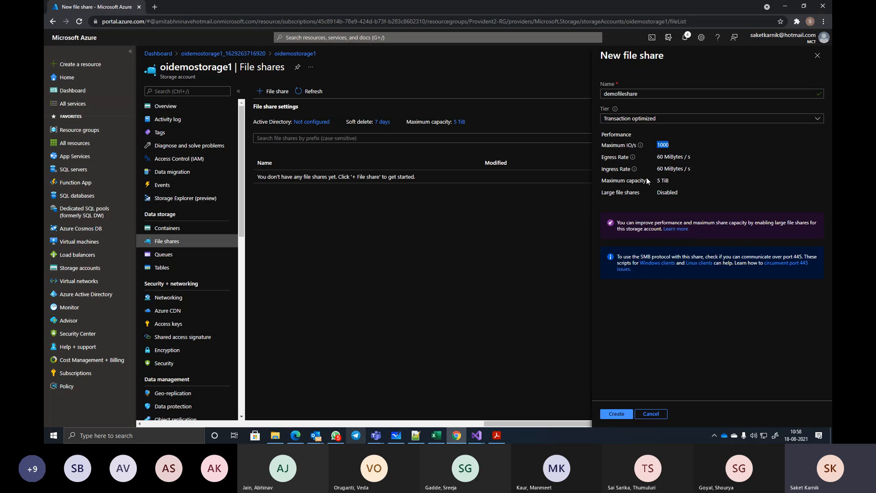
left_click_drag(656, 156, 684, 174)
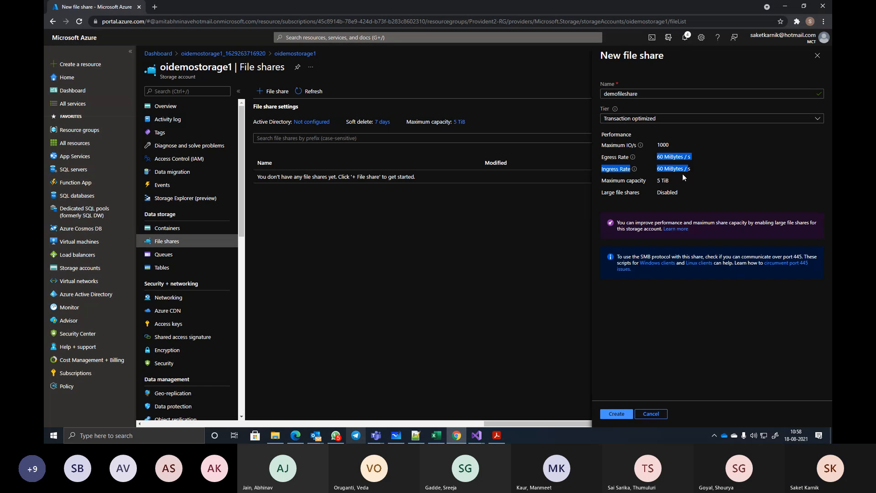
left_click(614, 414)
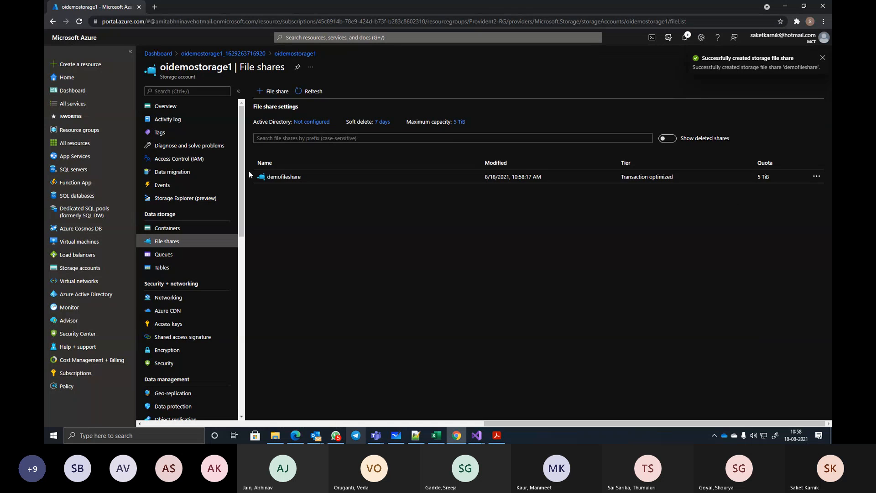
- Open demofileshare and upload Providence.zip from the DotNet 4.0 Training For MS folder
left_click(284, 177)
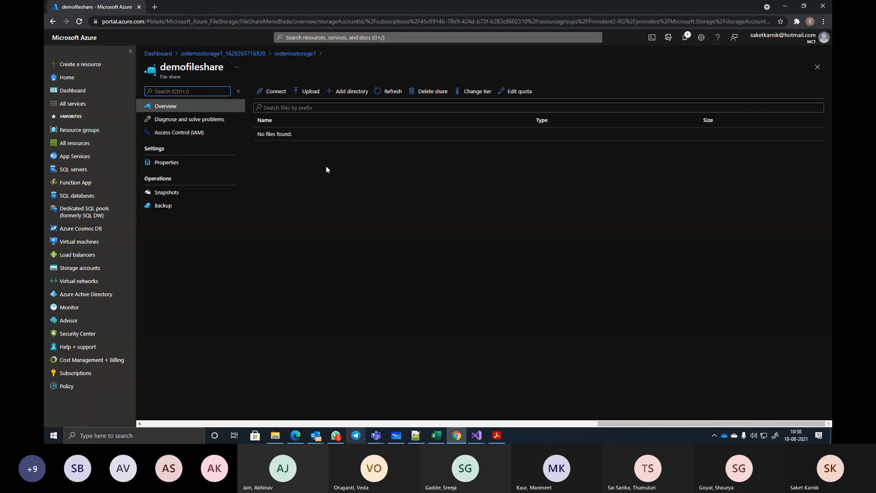
left_click(301, 92)
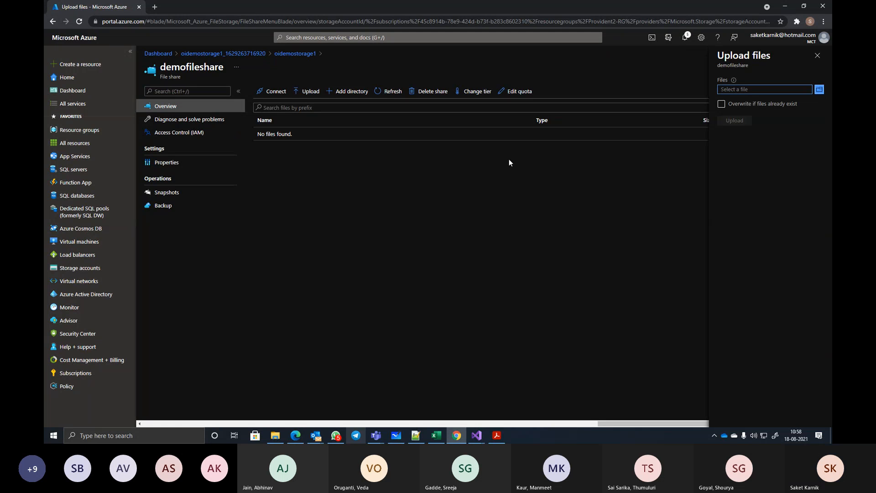
left_click(819, 90)
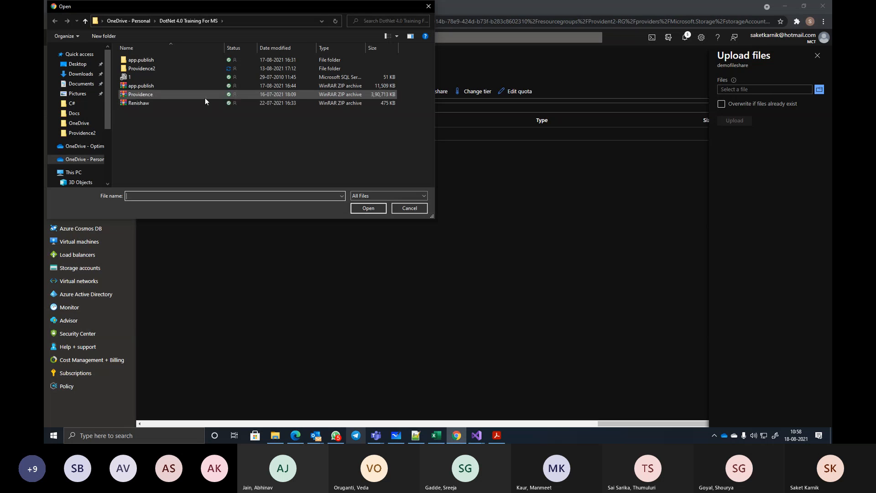
left_click(146, 95)
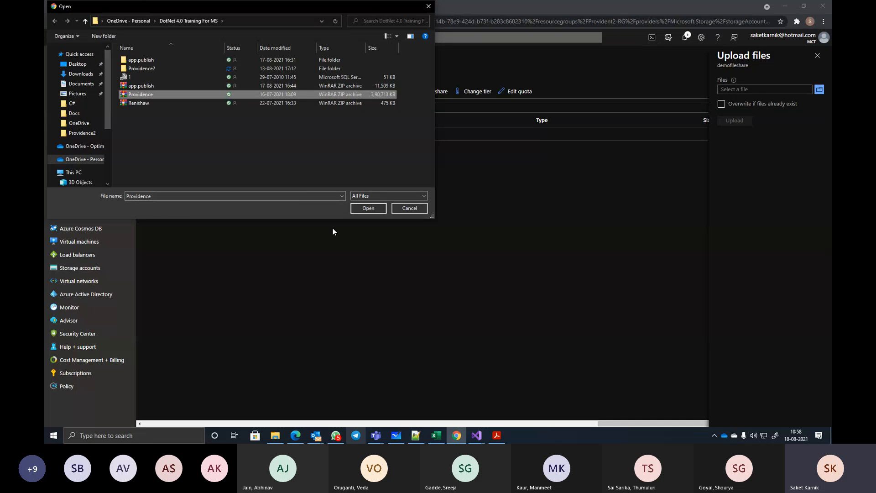
left_click(369, 208)
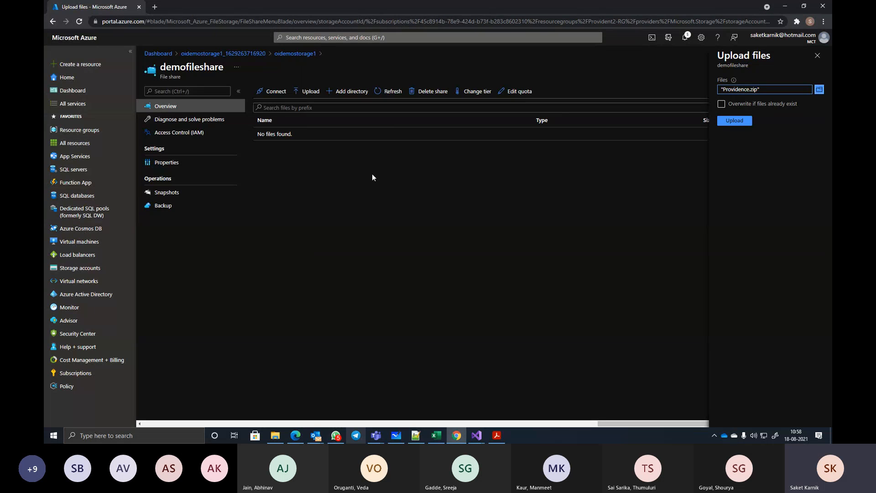
left_click(734, 120)
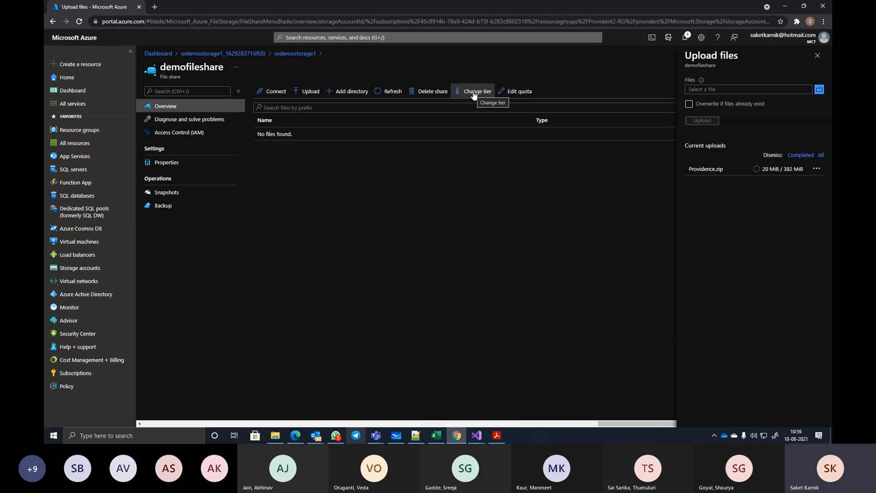
- View the file share's quota setting and close it without changing the value
left_click(517, 94)
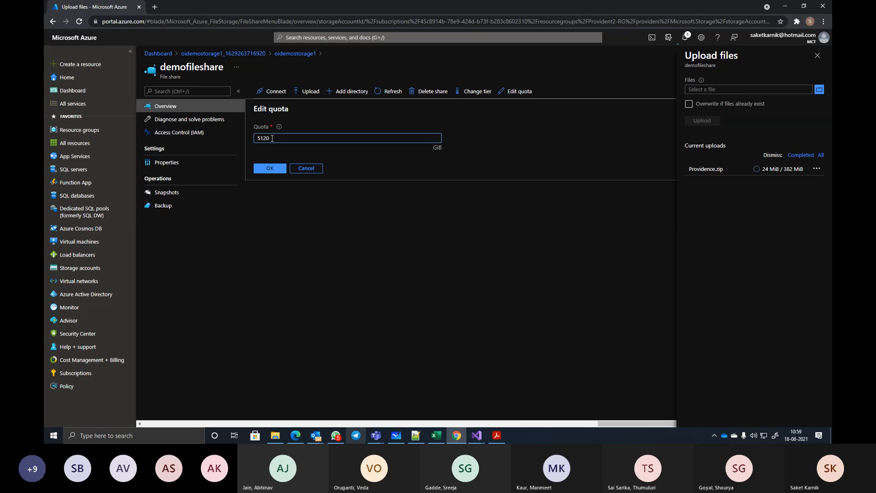
left_click(304, 169)
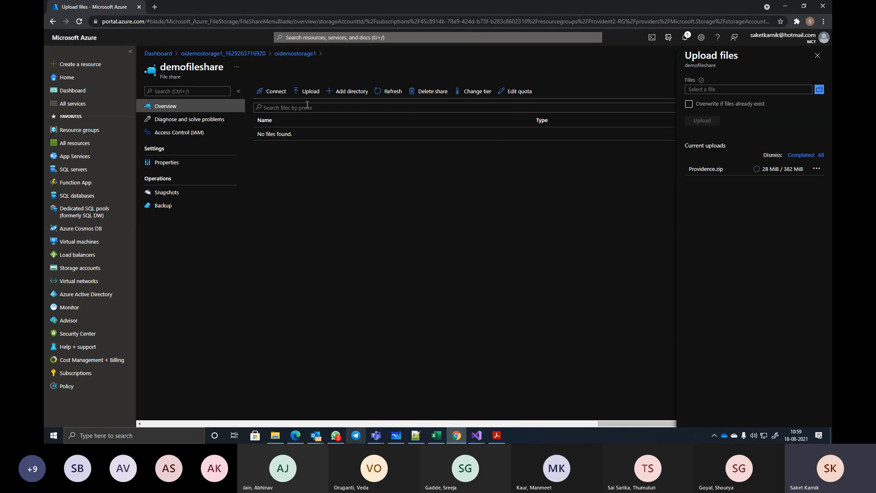
- Open the connection instructions for demofileshare and examine the Linux and macOS mount commands
left_click(274, 93)
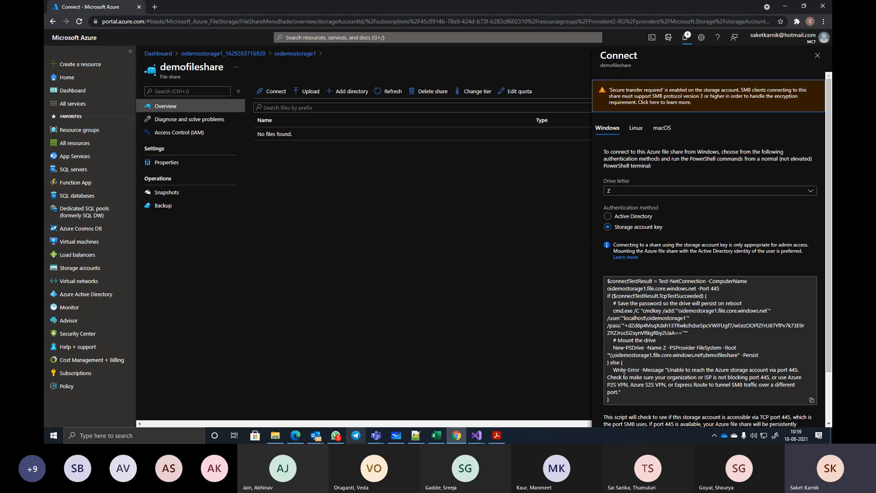
left_click(637, 129)
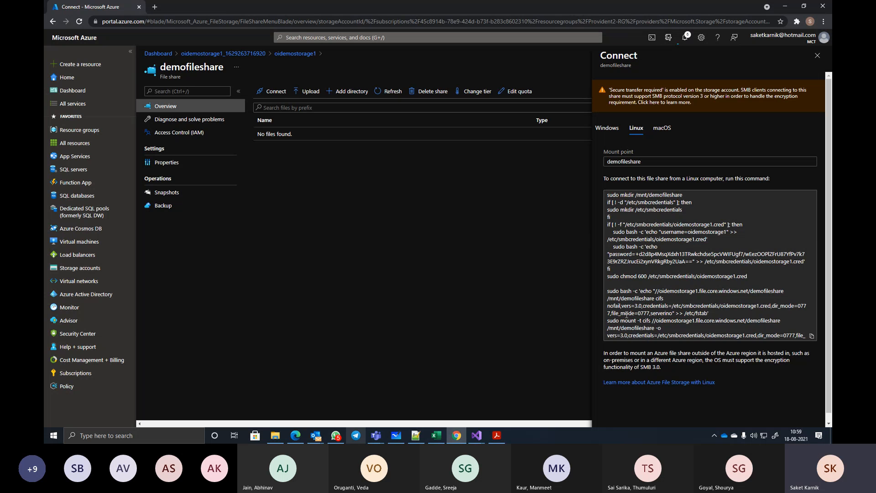
left_click(663, 128)
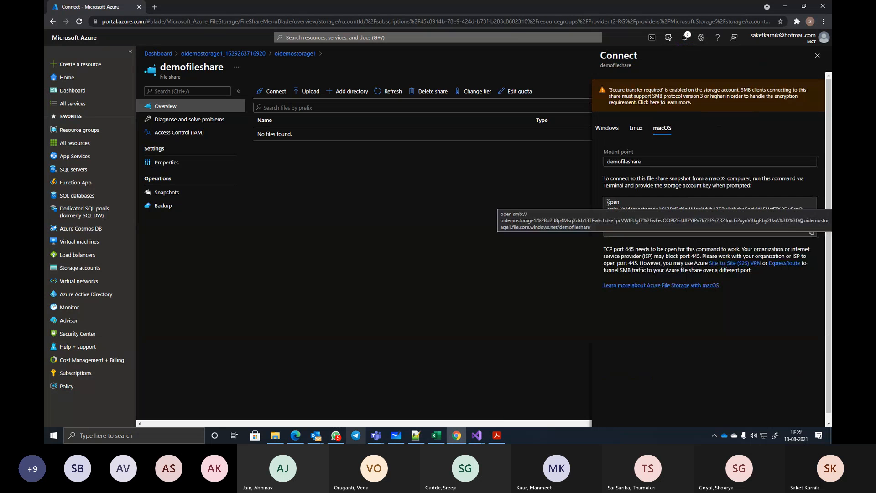
left_click_drag(607, 202, 656, 221)
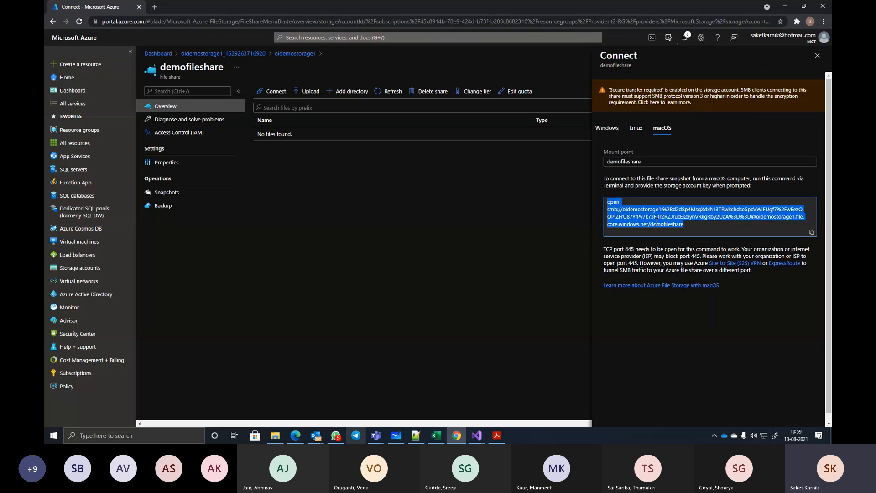
- Return to the Windows connection instructions, keep drive letter Z with storage account key authentication, and copy the PowerShell mount script
left_click(607, 128)
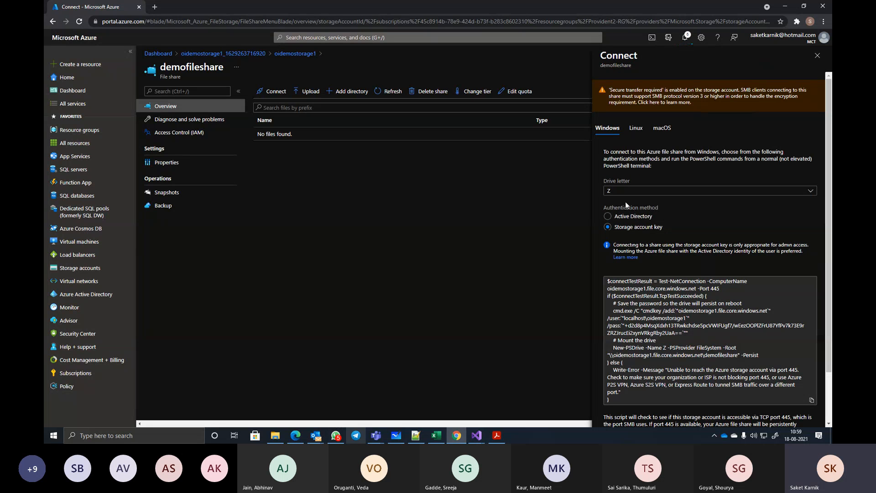
left_click(808, 191)
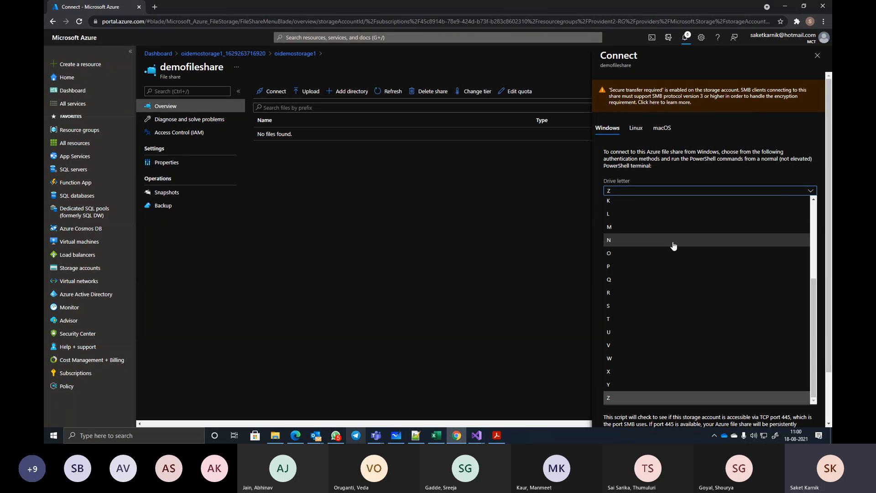
scroll(803, 297, "up", 3)
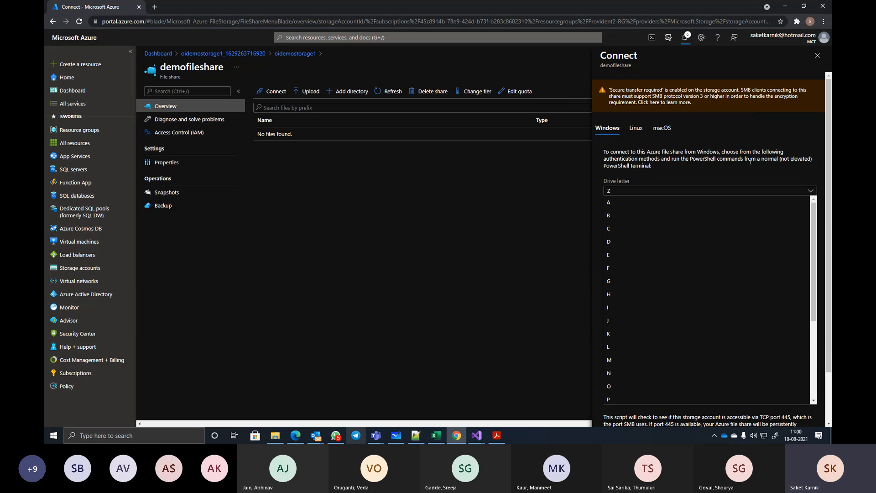
left_click(645, 179)
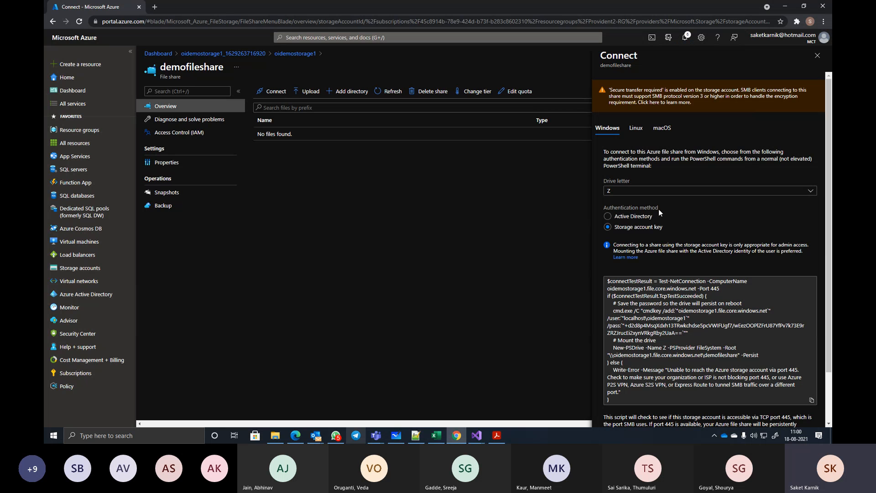
scroll(756, 231, "down", 1)
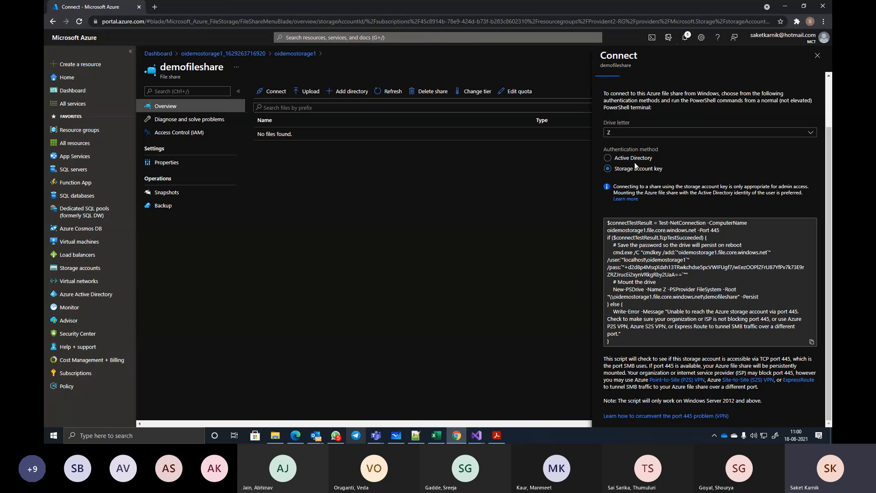
left_click_drag(606, 224, 684, 348)
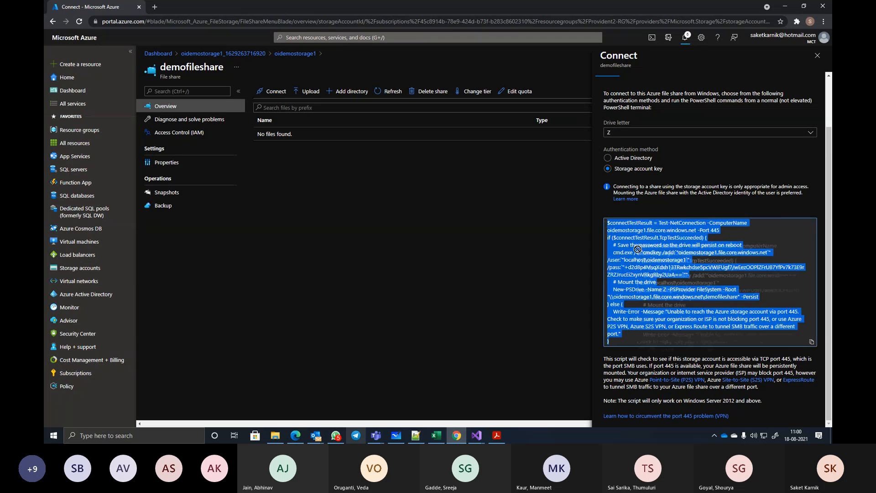
left_click(813, 344)
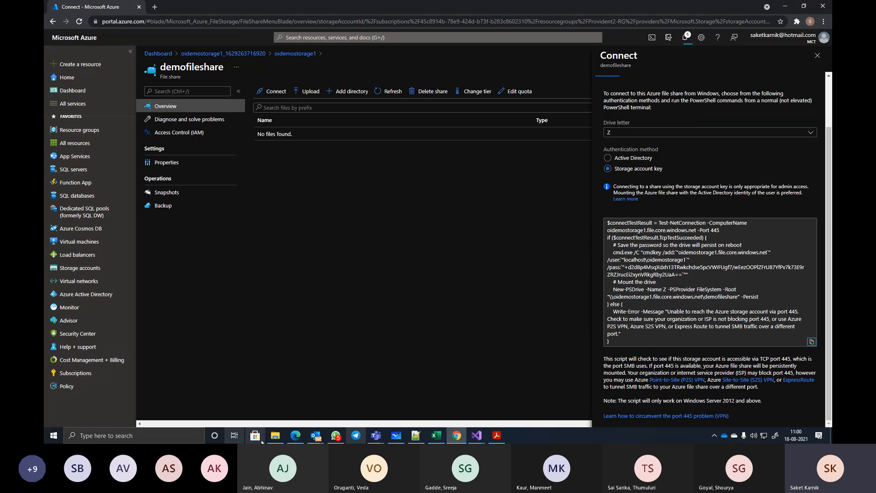
- Switch to File Explorer, check the drives under This PC, and minimize the window to return to the portal
left_click(275, 435)
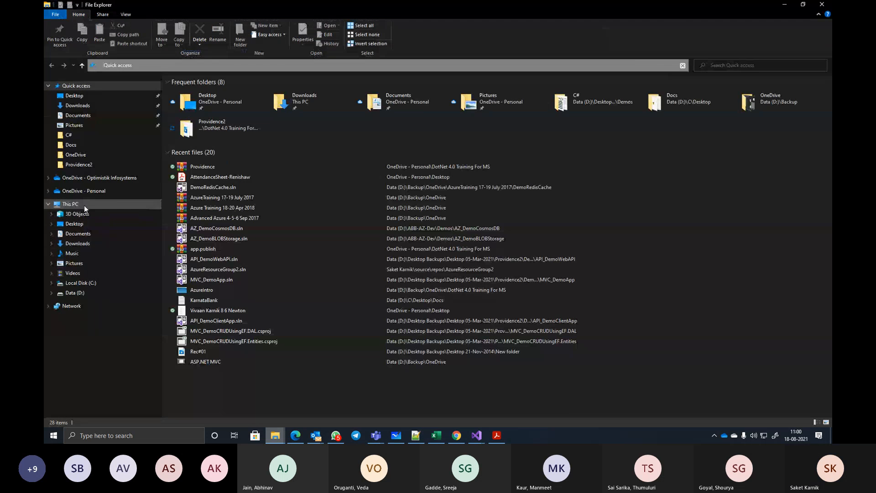
left_click(81, 204)
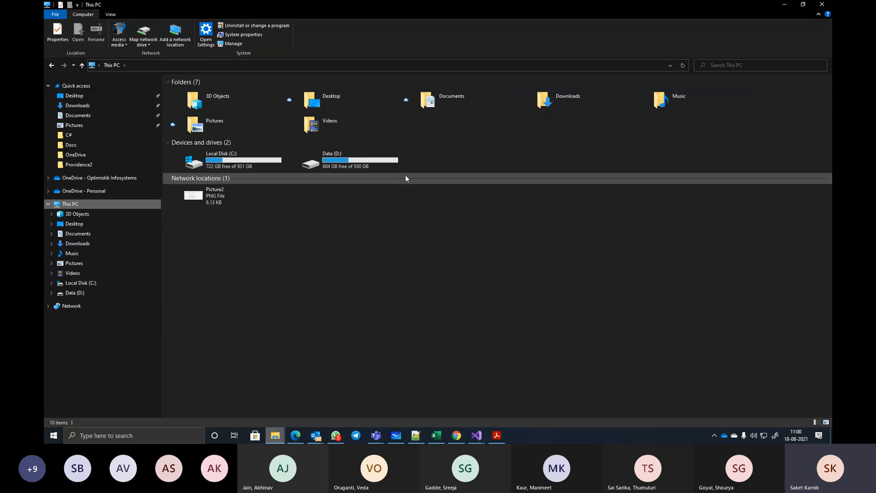
left_click(785, 5)
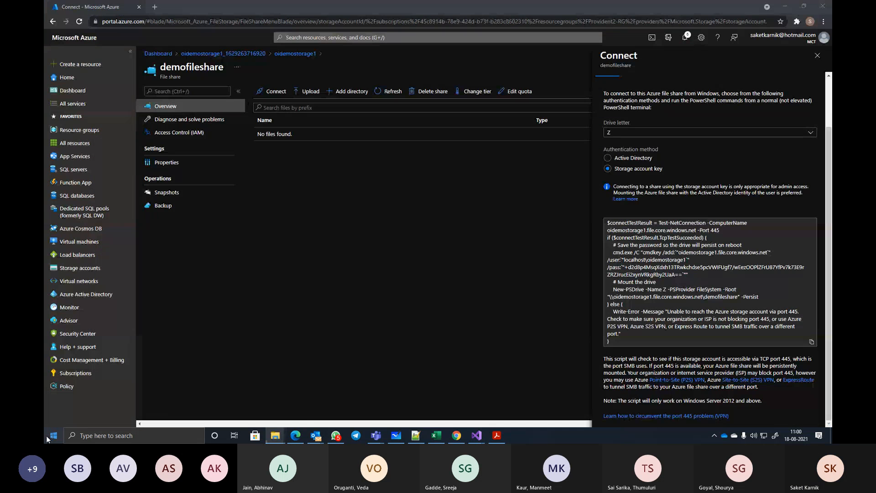
- Open Windows PowerShell and run the copied mount script, including the storage account key, to map demofileshare as drive Z
left_click(47, 436)
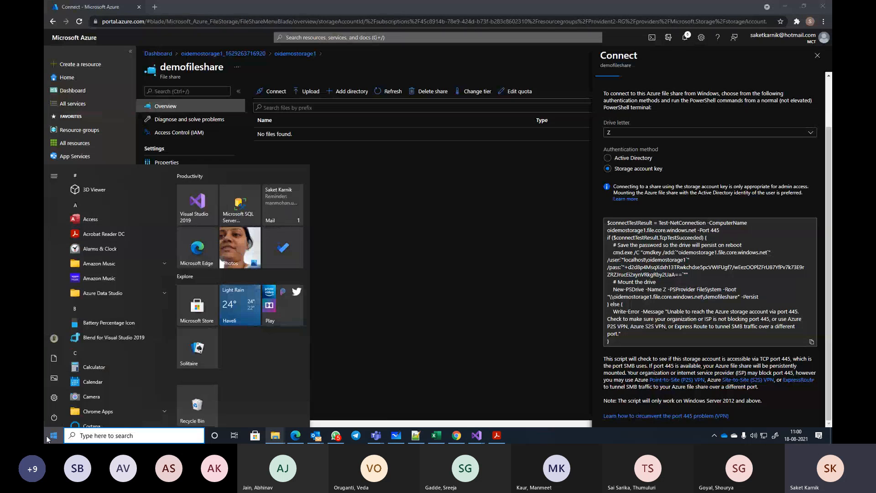
type("power")
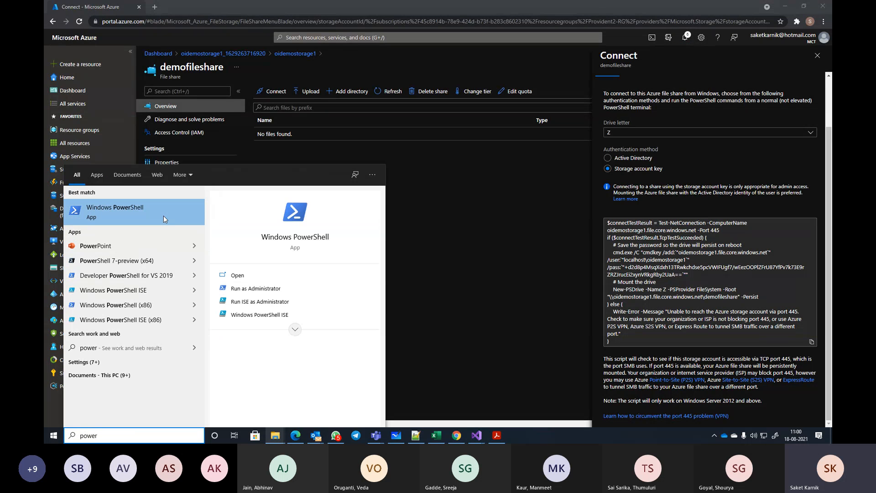
left_click(142, 209)
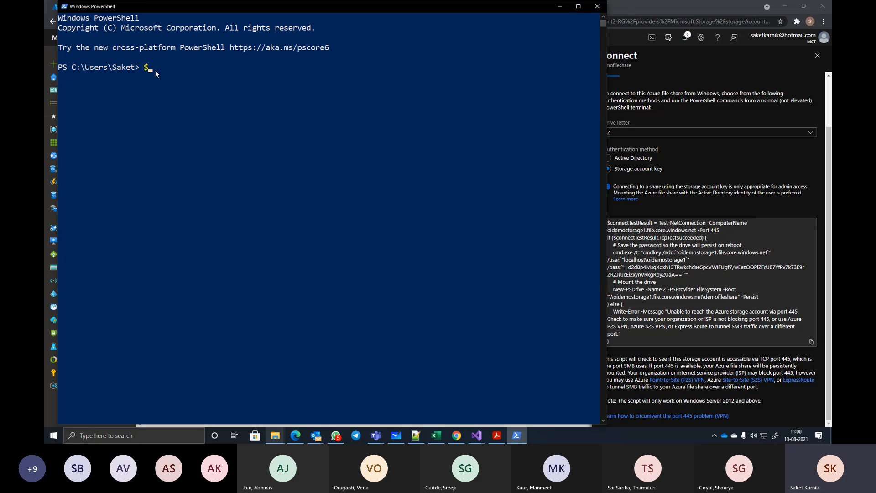
right_click(156, 70)
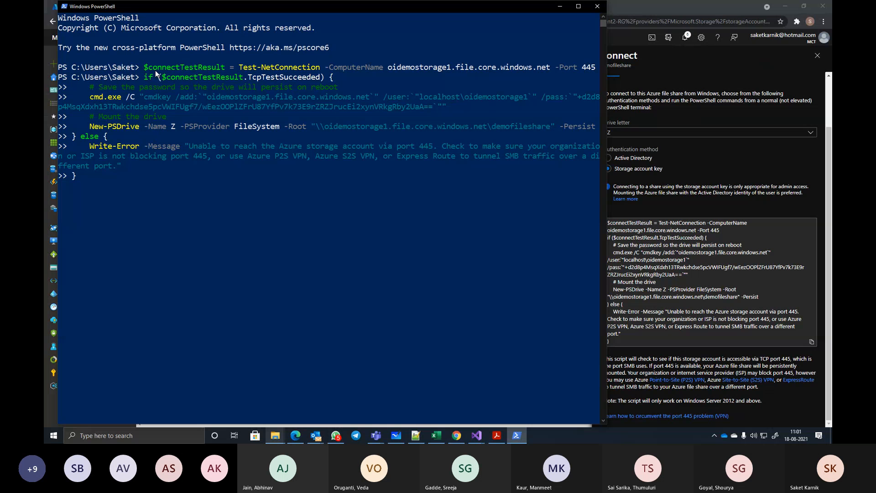
key("Return")
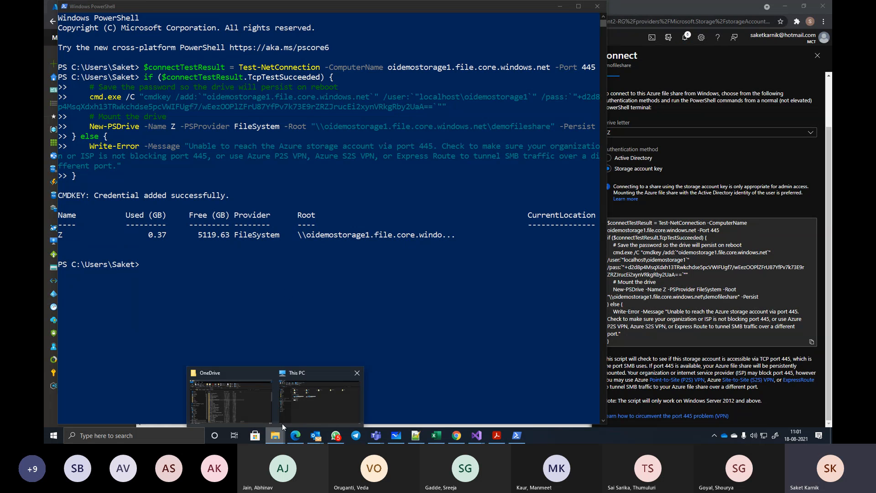
- Switch to This PC in File Explorer, view the contents of the mounted demofileshare drive, and return to This PC
left_click(300, 405)
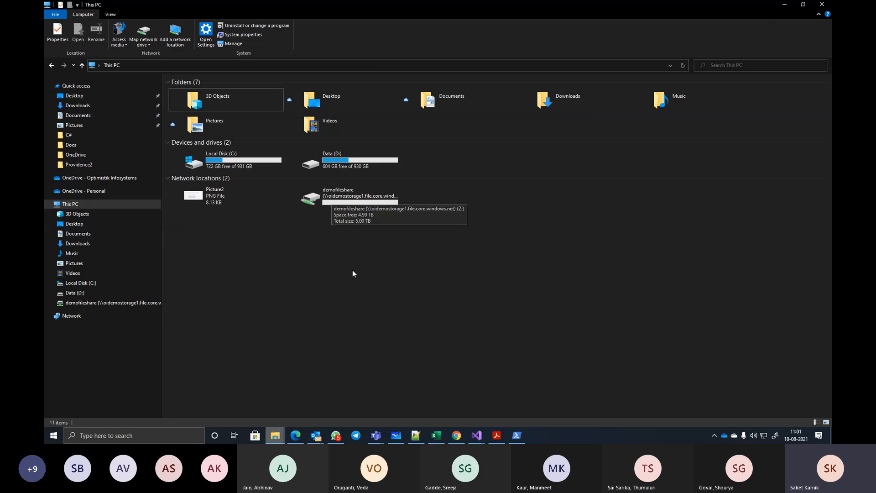
double_click(334, 193)
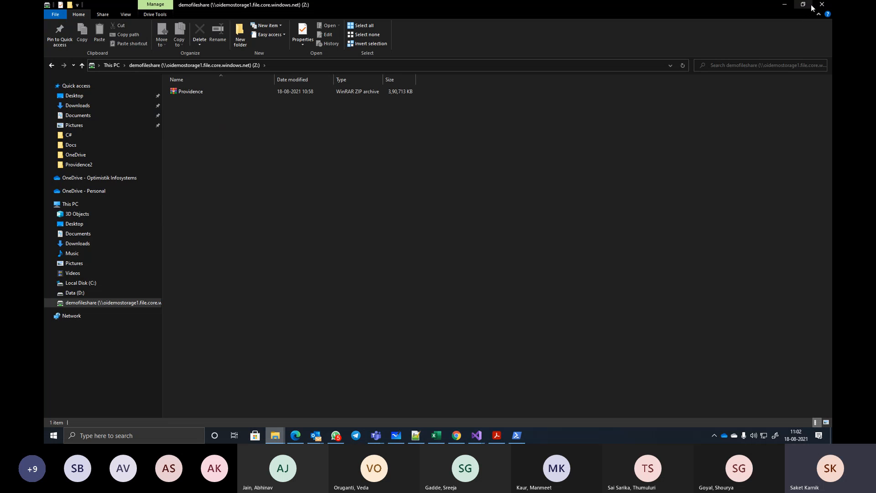
left_click(109, 65)
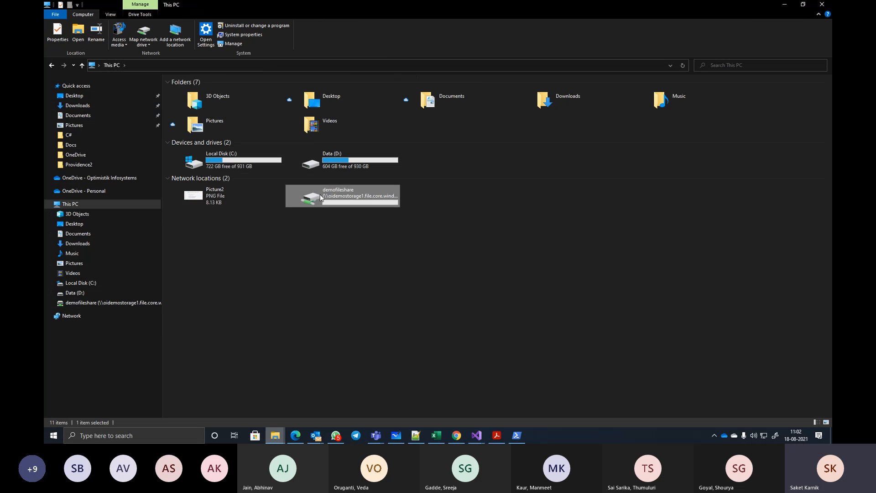
- Disconnect the demofileshare network drive from This PC and switch back to the PowerShell window
right_click(320, 195)
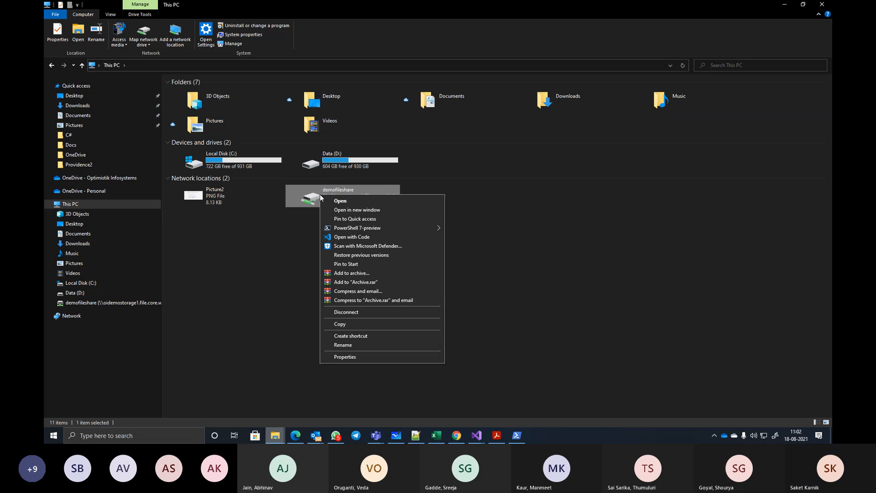
left_click(354, 313)
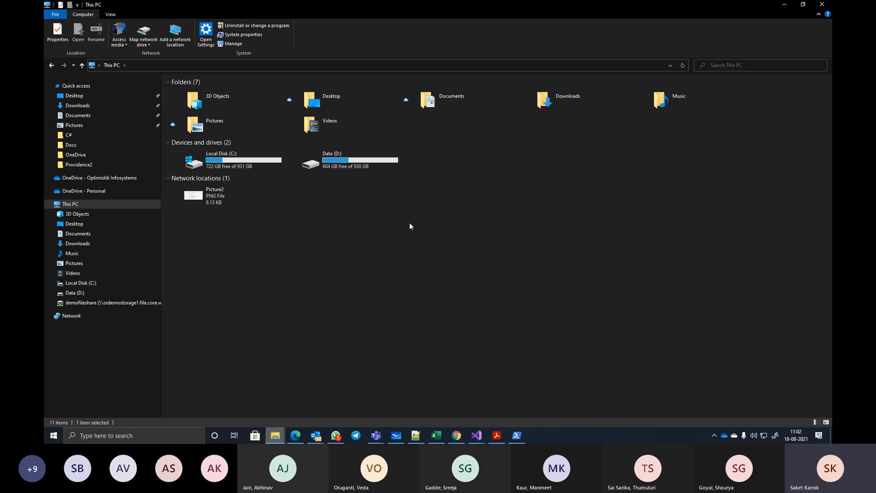
left_click(517, 434)
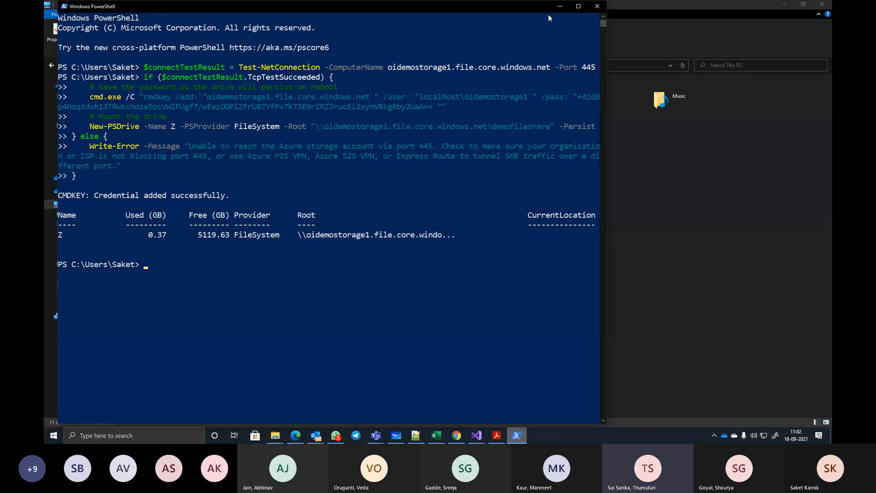